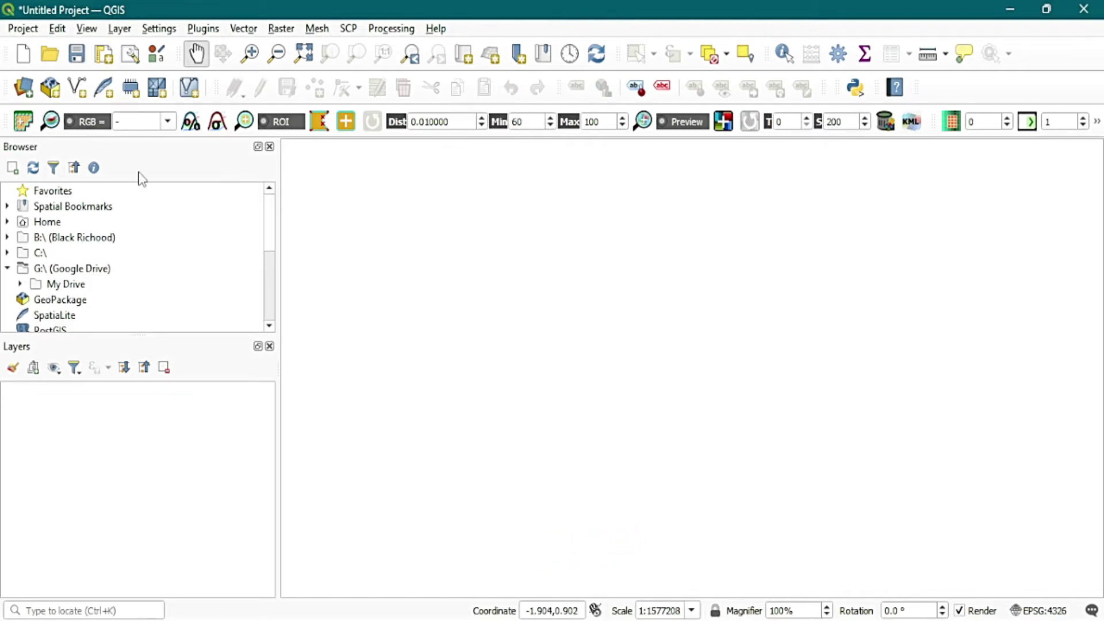
# Float the Browser and Layers panels over the map canvas and tab them together.
pyautogui.moveTo(118, 157); pyautogui.dragTo(514, 253)
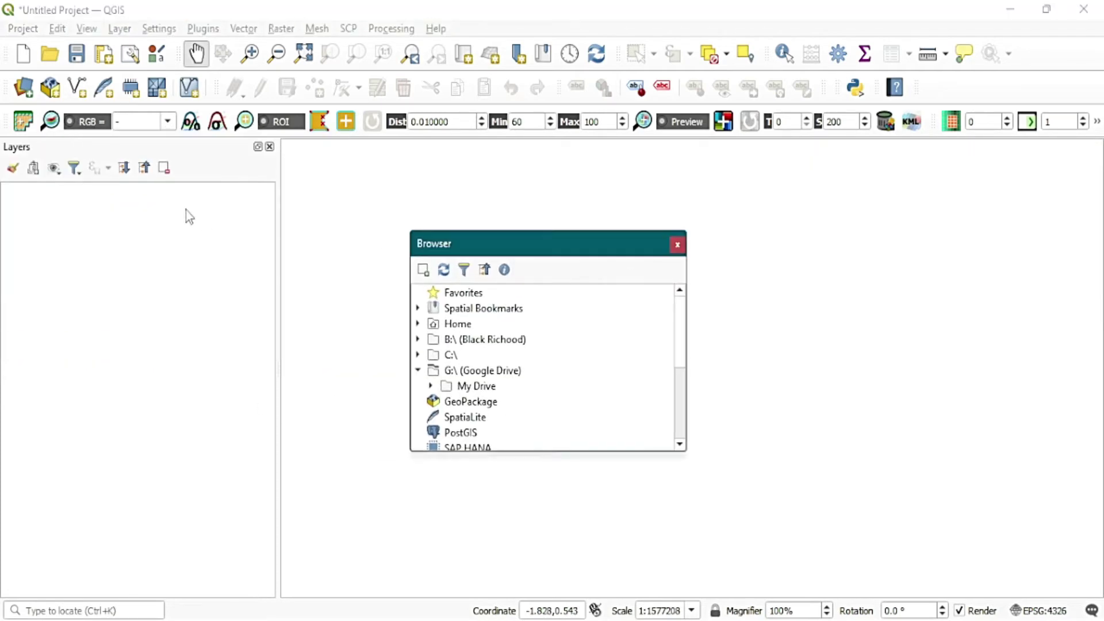
pyautogui.doubleClick(132, 151)
pyautogui.moveTo(157, 257); pyautogui.dragTo(557, 316)
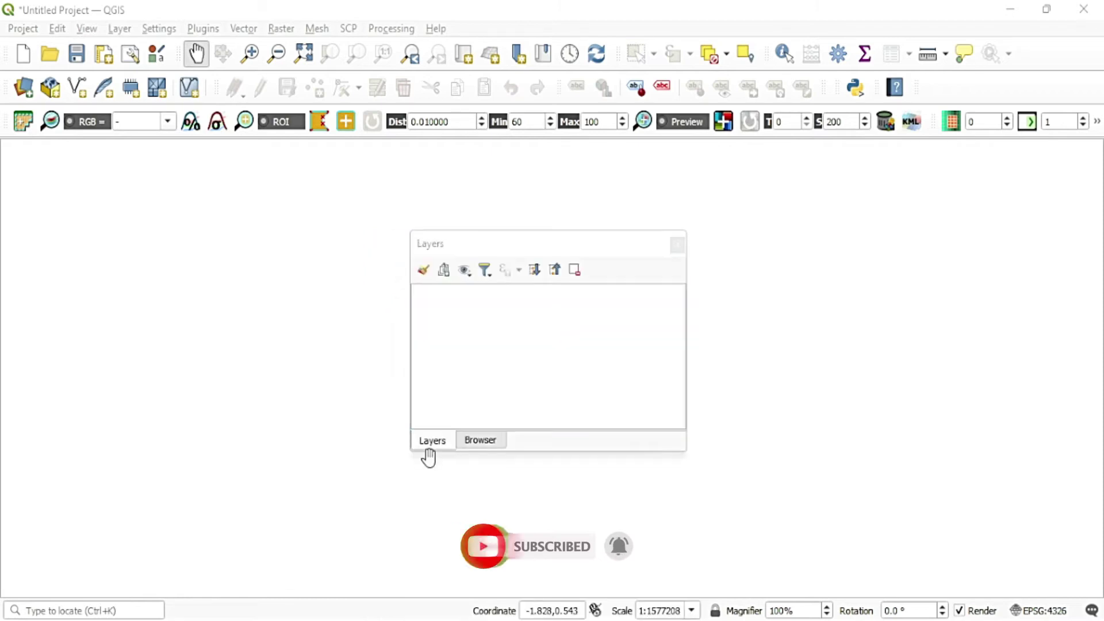
# Switch between the Browser and Layers tabs, then pull Layers out as its own floating window.
pyautogui.click(483, 442)
pyautogui.click(452, 441)
pyautogui.click(469, 442)
pyautogui.click(448, 440)
pyautogui.click(467, 440)
pyautogui.click(443, 441)
pyautogui.click(464, 441)
pyautogui.click(432, 441)
pyautogui.moveTo(437, 442); pyautogui.dragTo(902, 271)
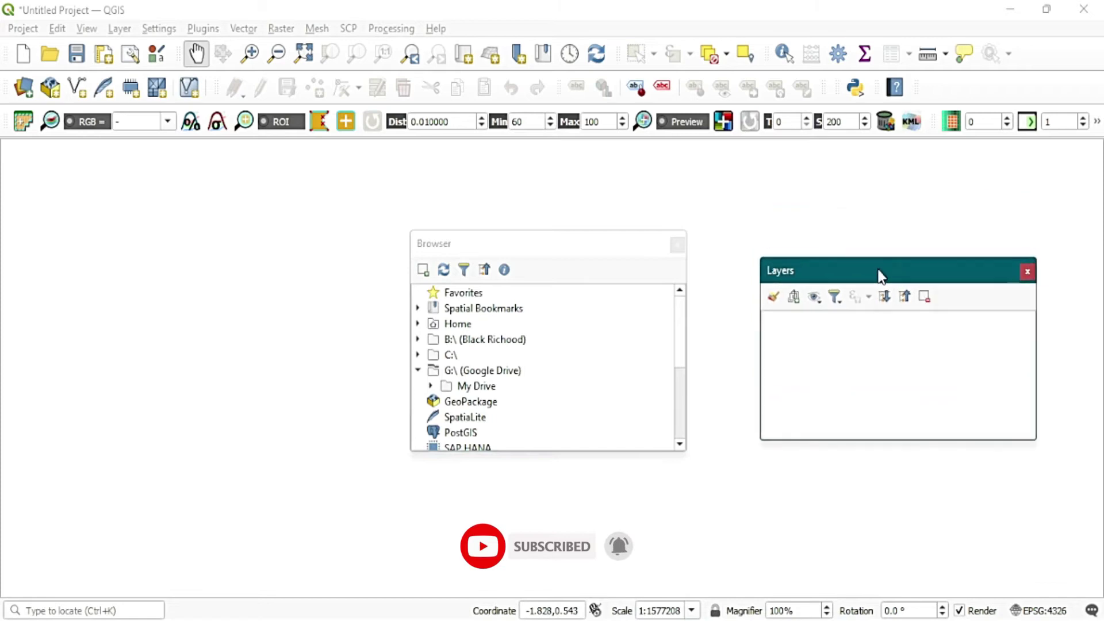
pyautogui.click(5, 101)
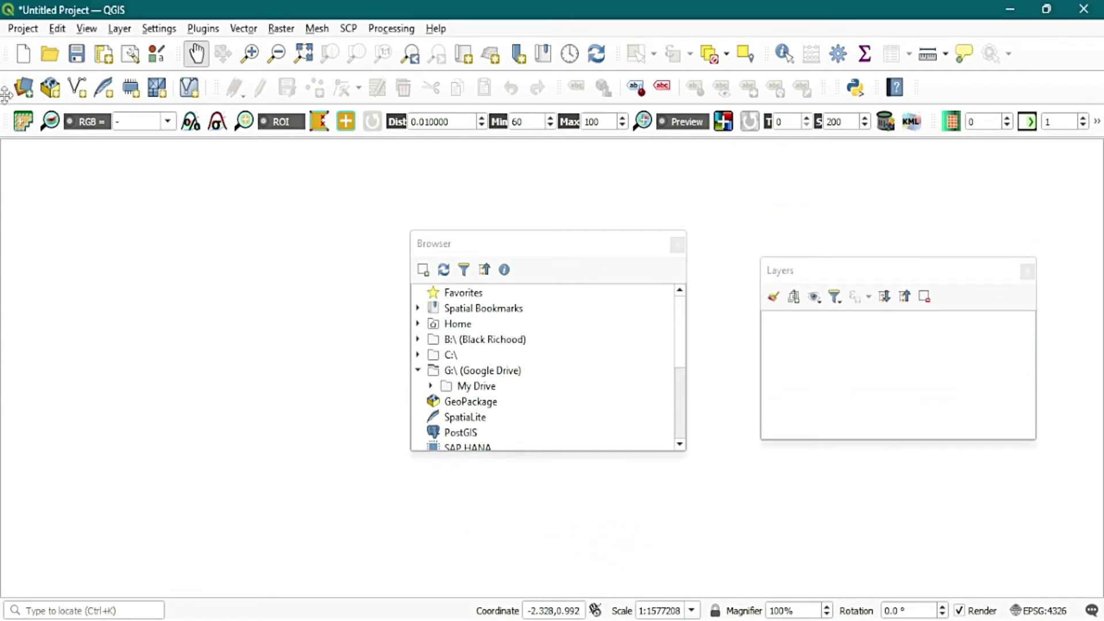
# Float the Data Source Manager, Digitizing, Project and Map Navigation toolbars over the canvas.
pyautogui.moveTo(5, 92); pyautogui.dragTo(59, 236)
pyautogui.moveTo(7, 87); pyautogui.dragTo(159, 323)
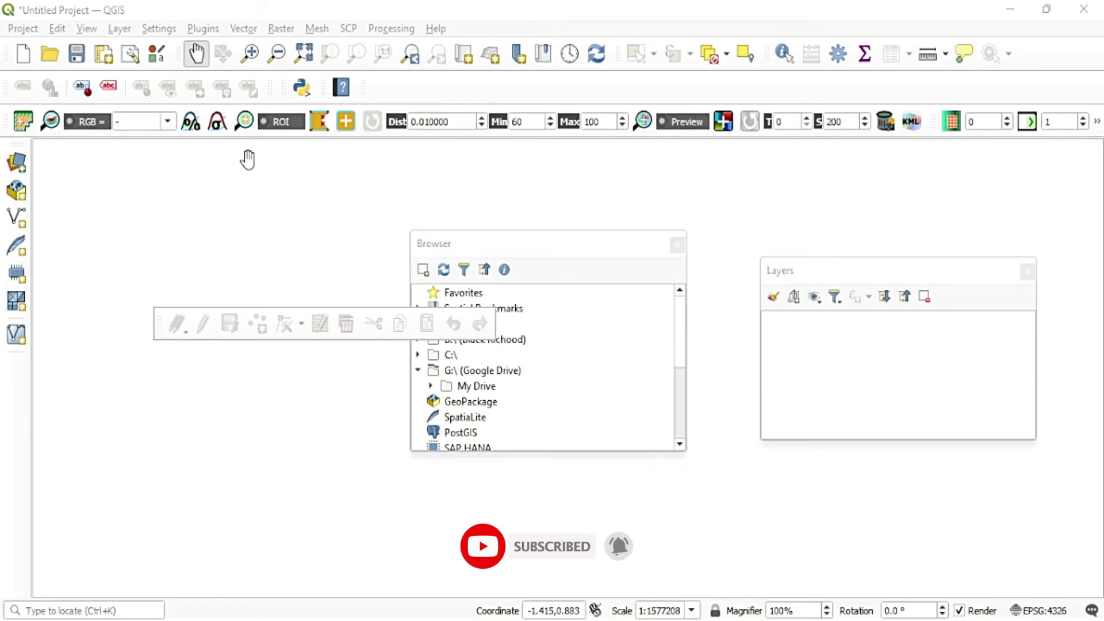
pyautogui.click(42, 85)
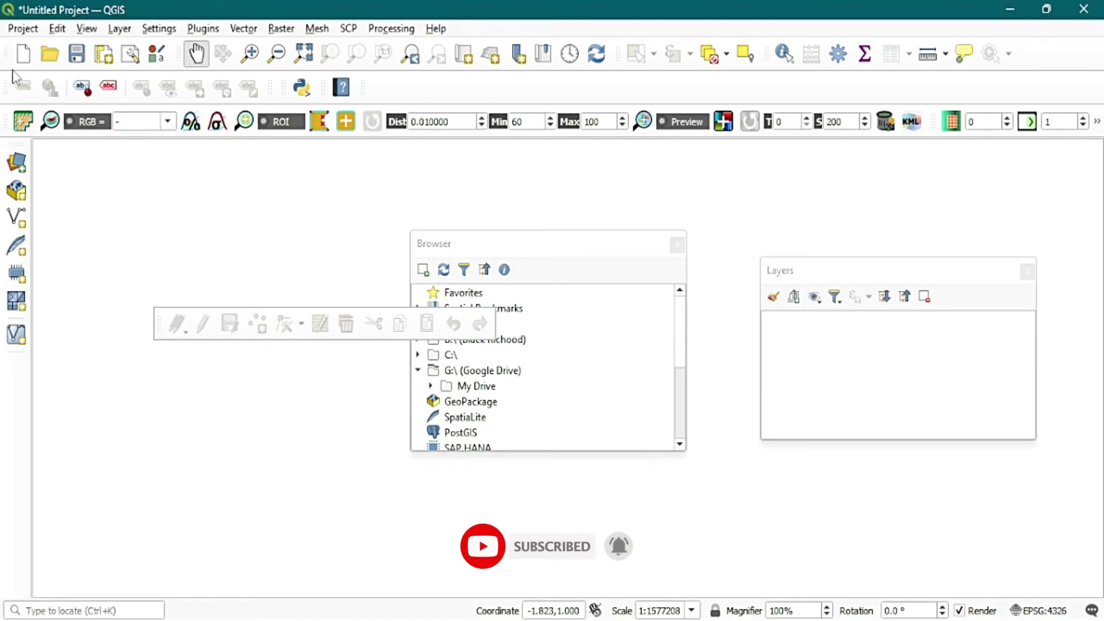
pyautogui.moveTo(7, 54); pyautogui.dragTo(15, 368)
pyautogui.moveTo(26, 66); pyautogui.dragTo(246, 262)
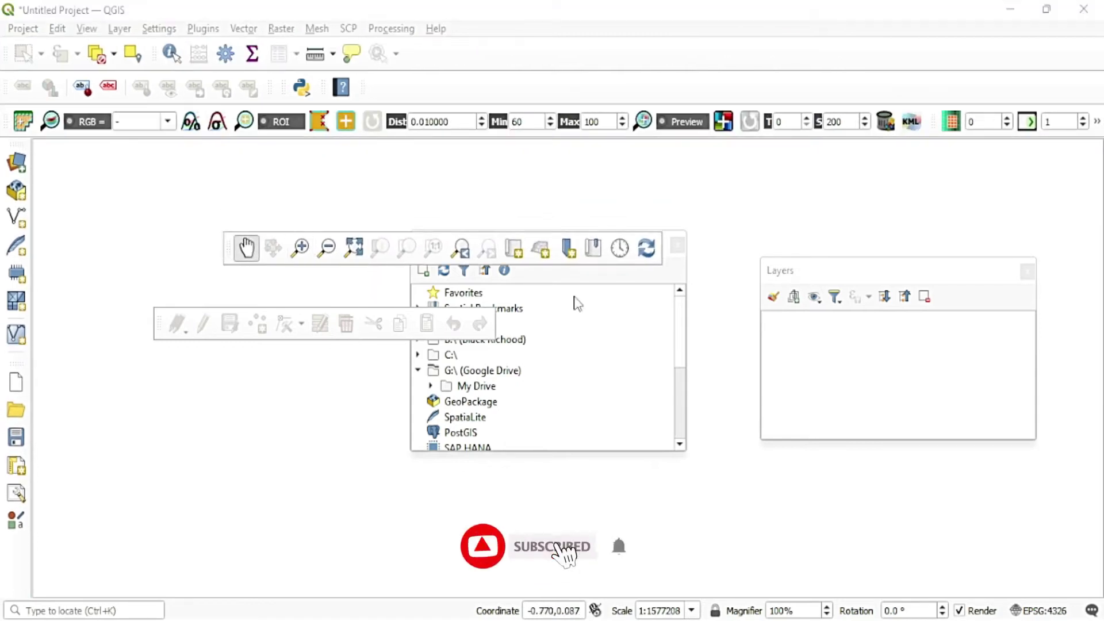
# Move the floating Browser panel lower and further left on the canvas.
pyautogui.click(633, 316)
pyautogui.moveTo(520, 256); pyautogui.dragTo(470, 381)
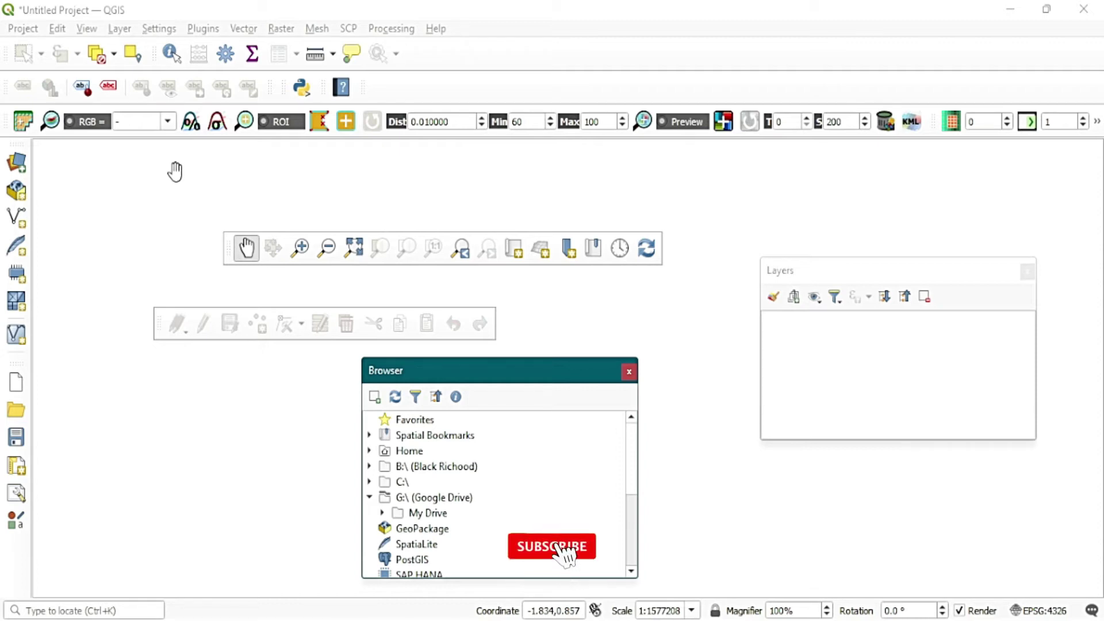
pyautogui.moveTo(575, 217); pyautogui.dragTo(578, 205)
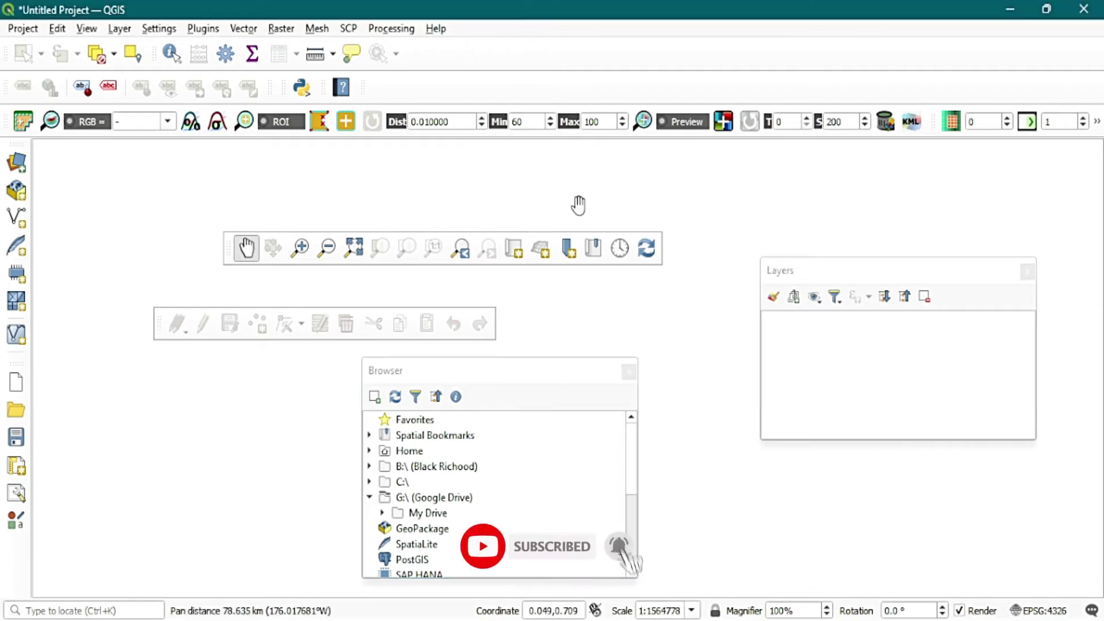
pyautogui.moveTo(537, 377); pyautogui.dragTo(405, 377)
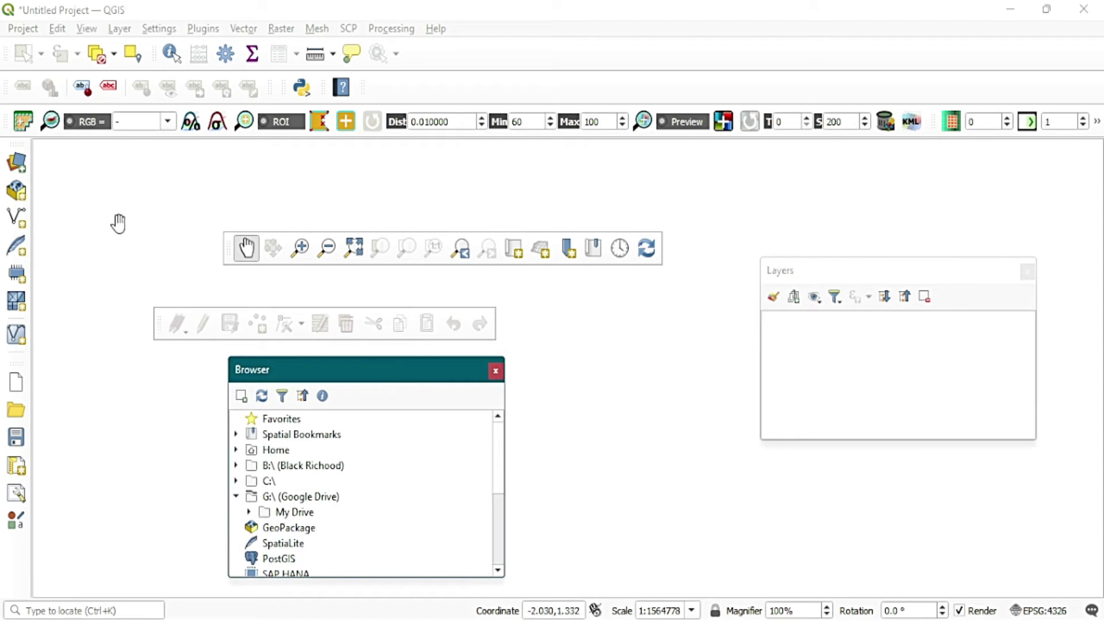
pyautogui.moveTo(118, 224); pyautogui.dragTo(111, 211)
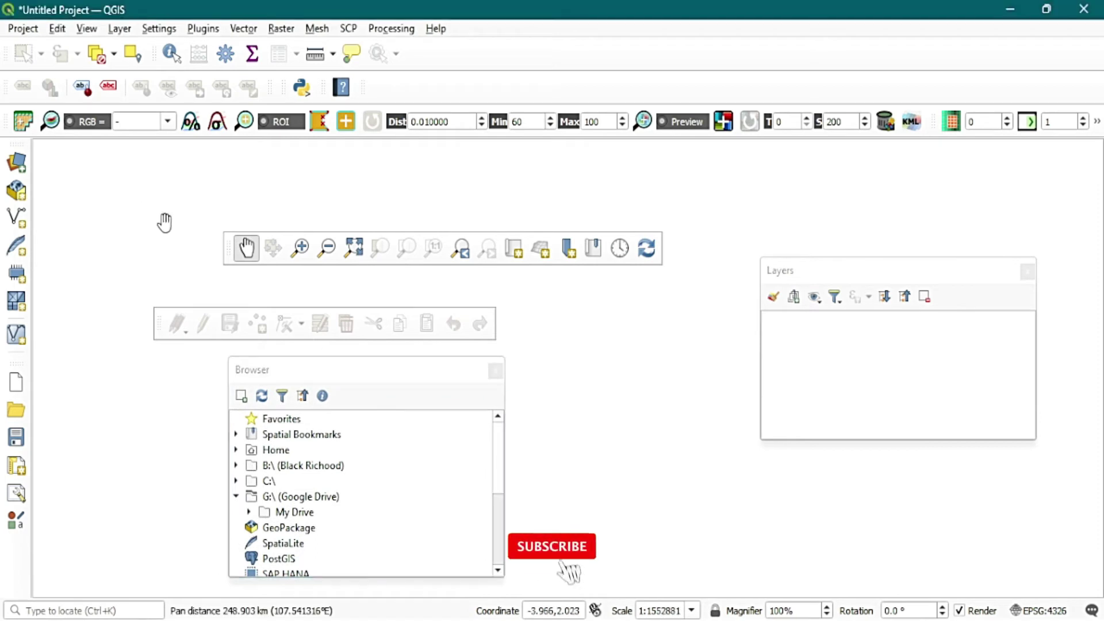
pyautogui.click(155, 32)
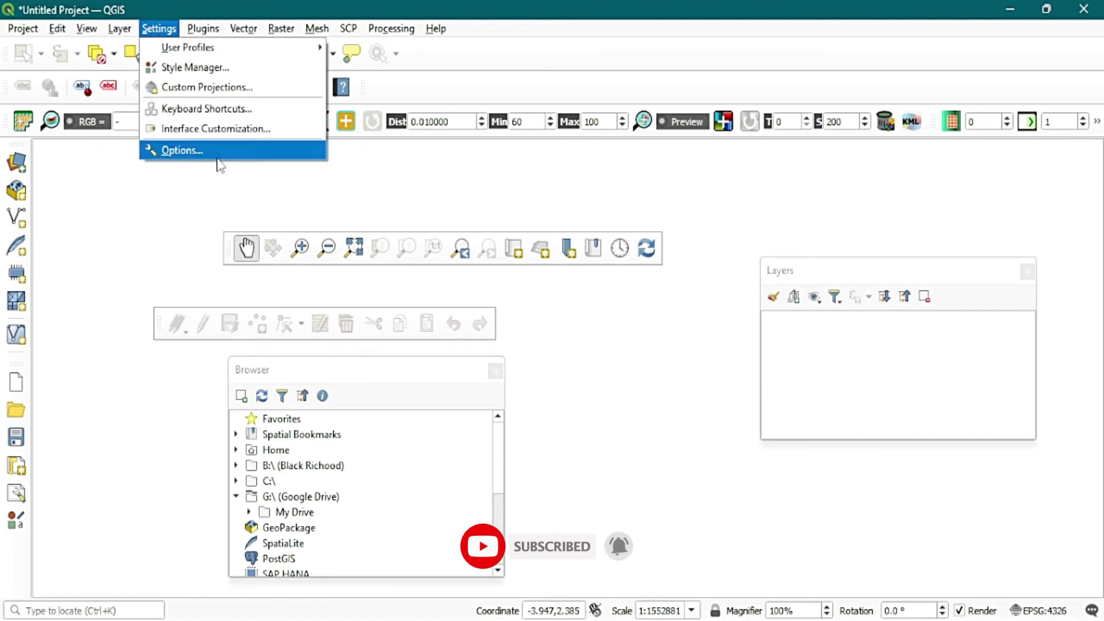
# Open the Options dialog at its System page, scrolled down to the Settings section.
pyautogui.click(200, 151)
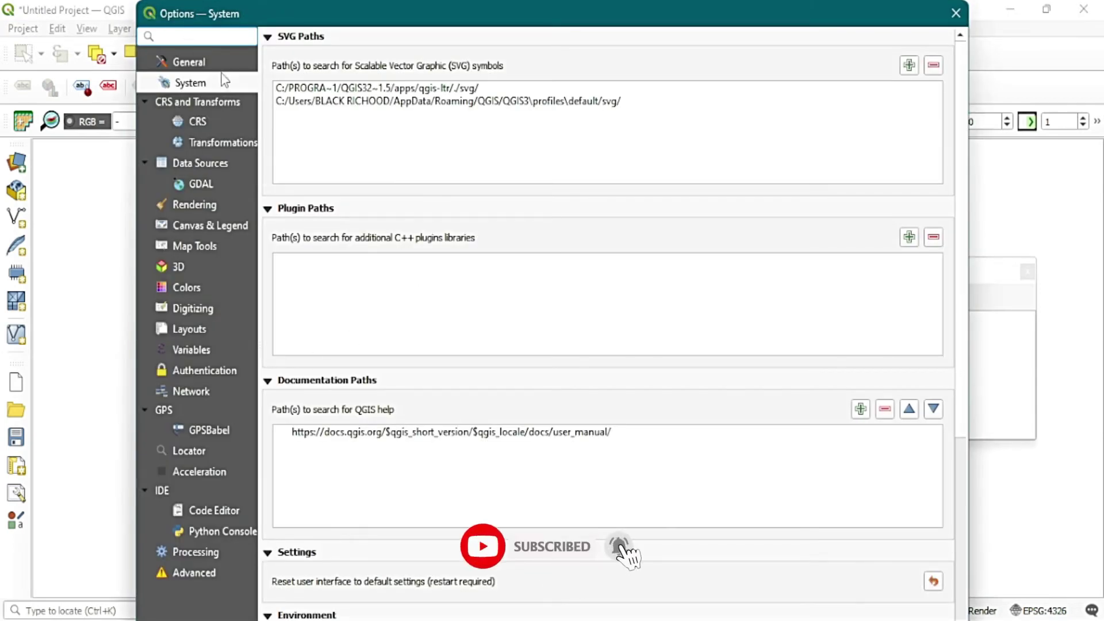
pyautogui.click(208, 64)
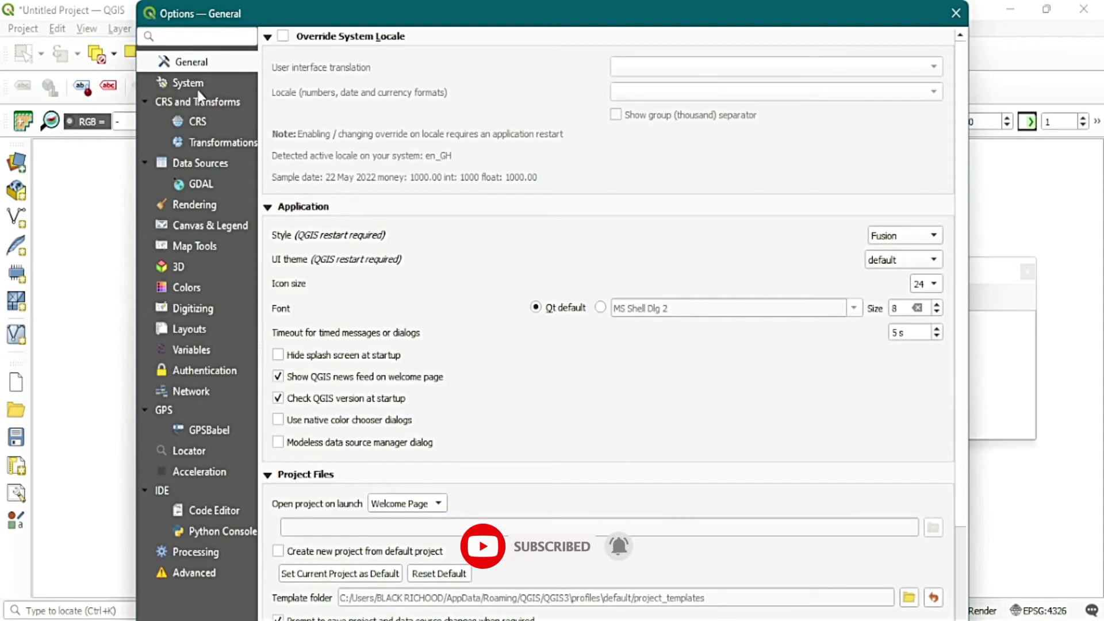
pyautogui.click(191, 83)
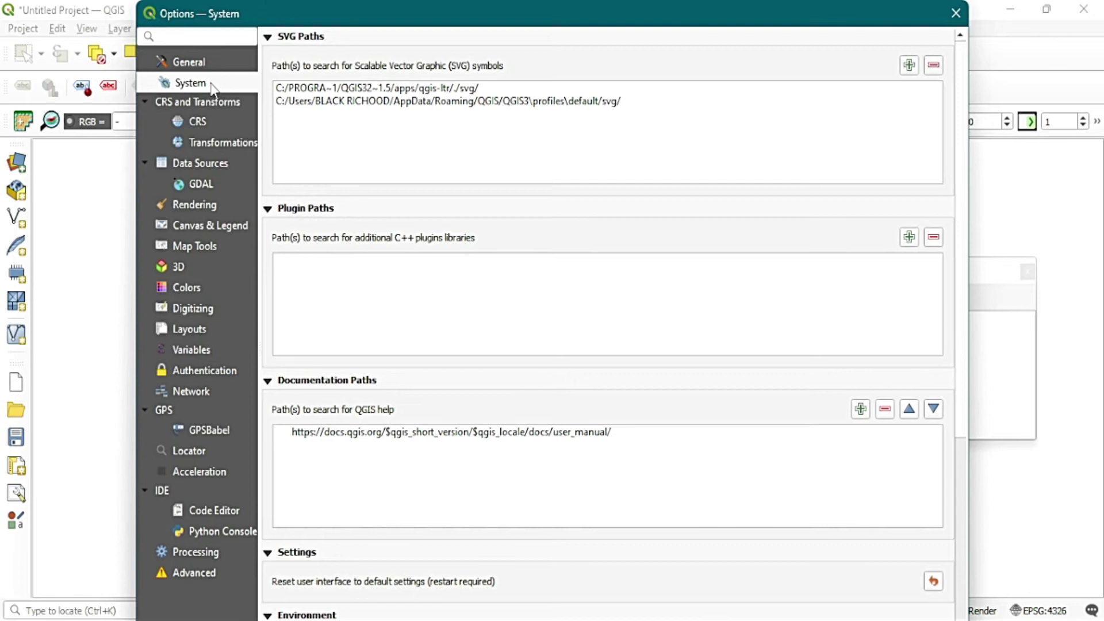
pyautogui.scroll(-3, 417, 288)
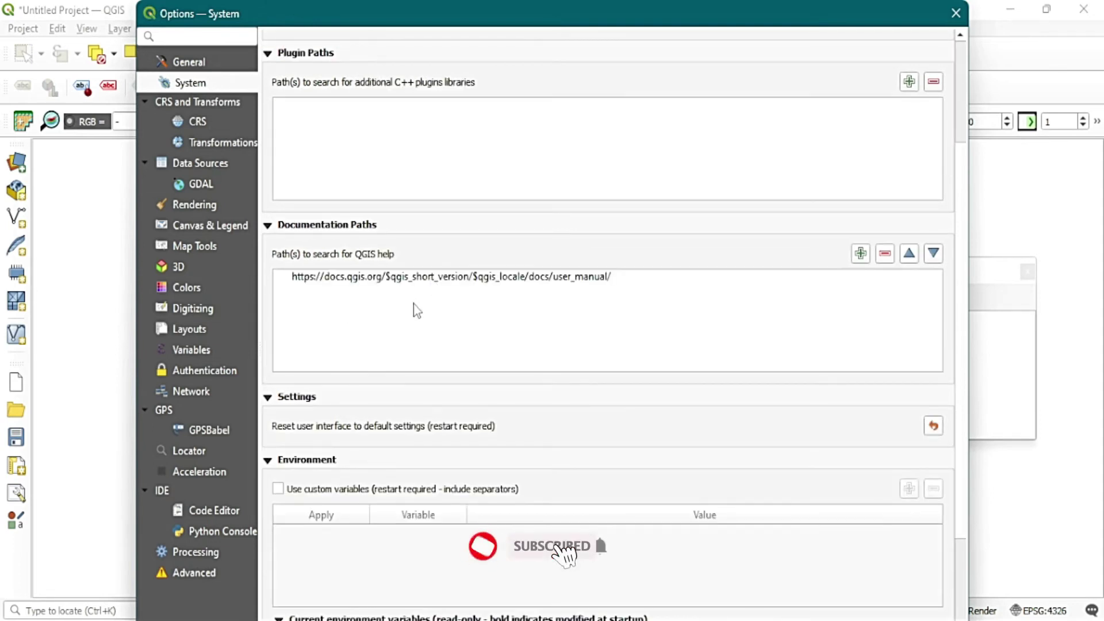
pyautogui.click(268, 398)
pyautogui.click(268, 398)
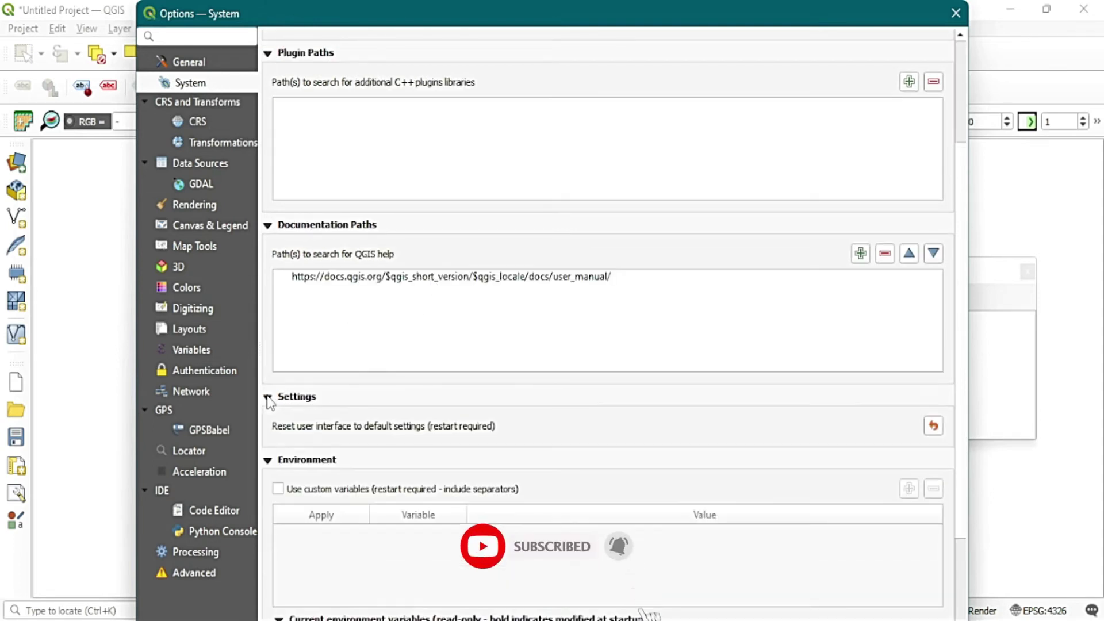
pyautogui.click(268, 398)
pyautogui.click(268, 398)
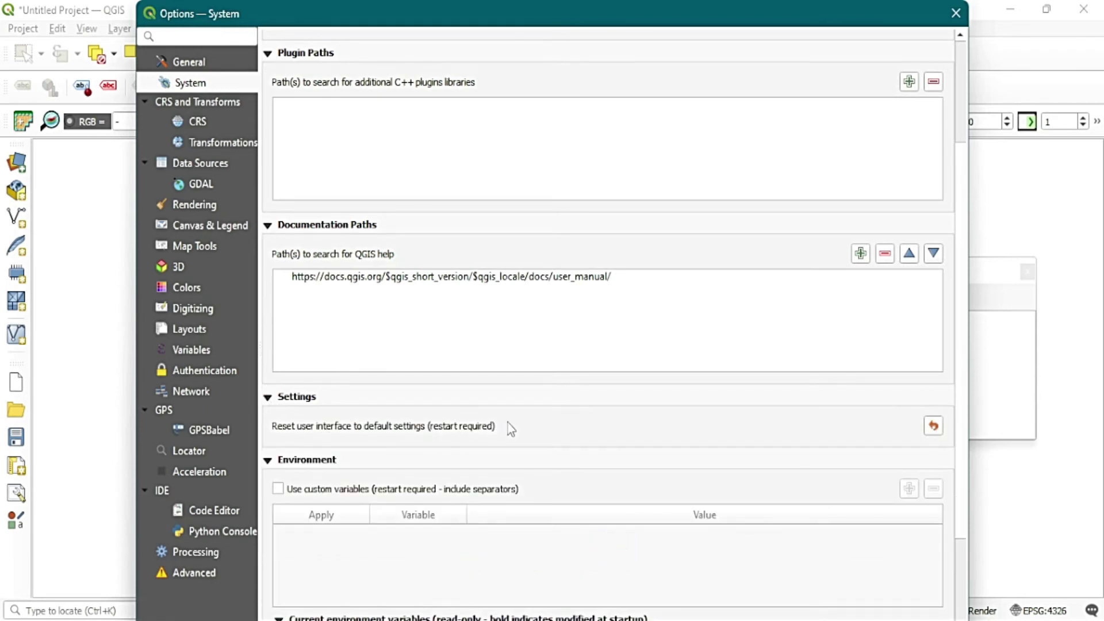
# Reset the user interface to defaults, confirm with OK, close Options and quit QGIS.
pyautogui.click(934, 426)
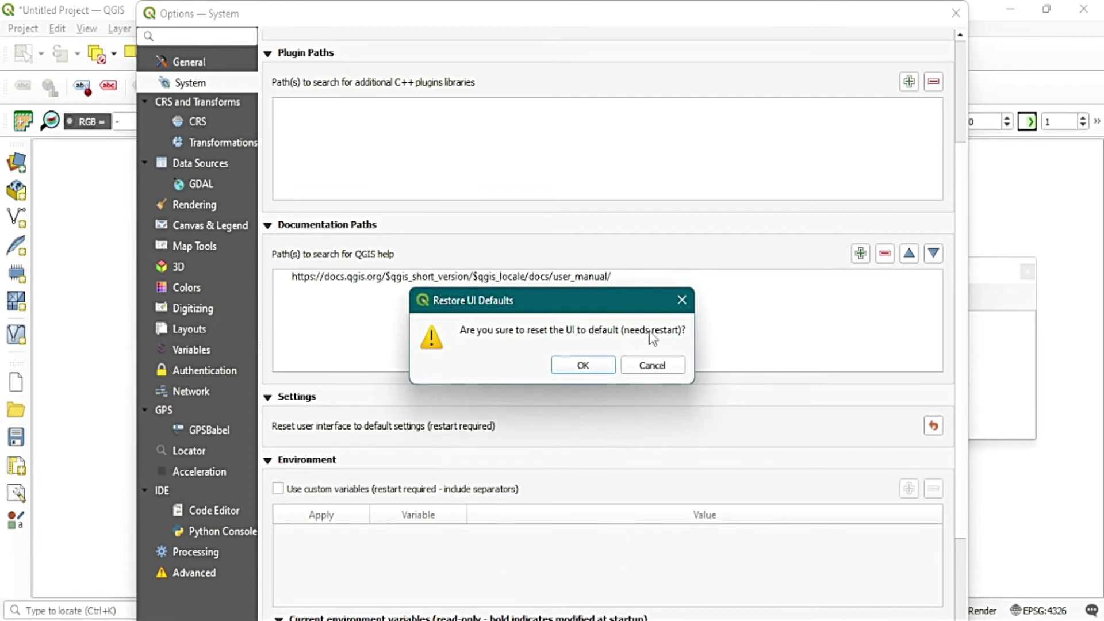
pyautogui.click(600, 362)
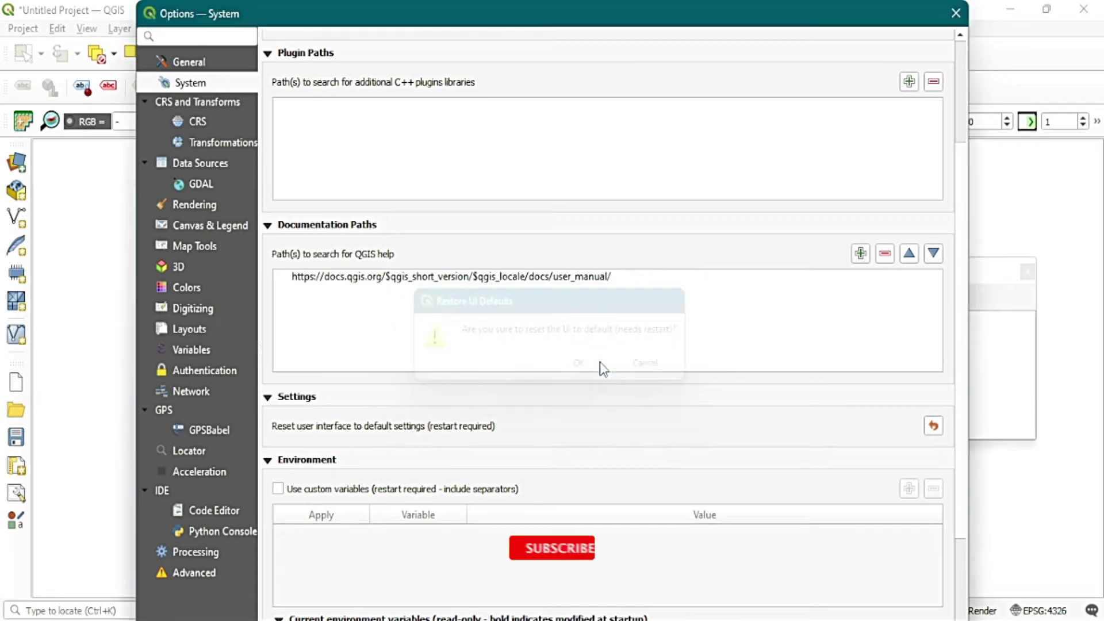
pyautogui.click(956, 12)
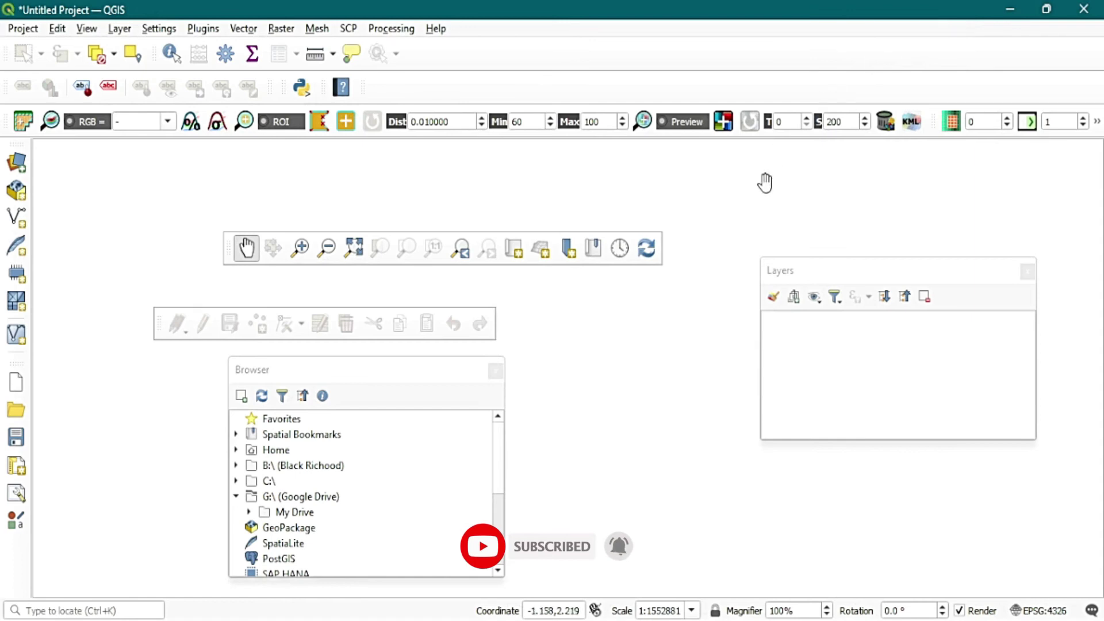
pyautogui.click(1083, 10)
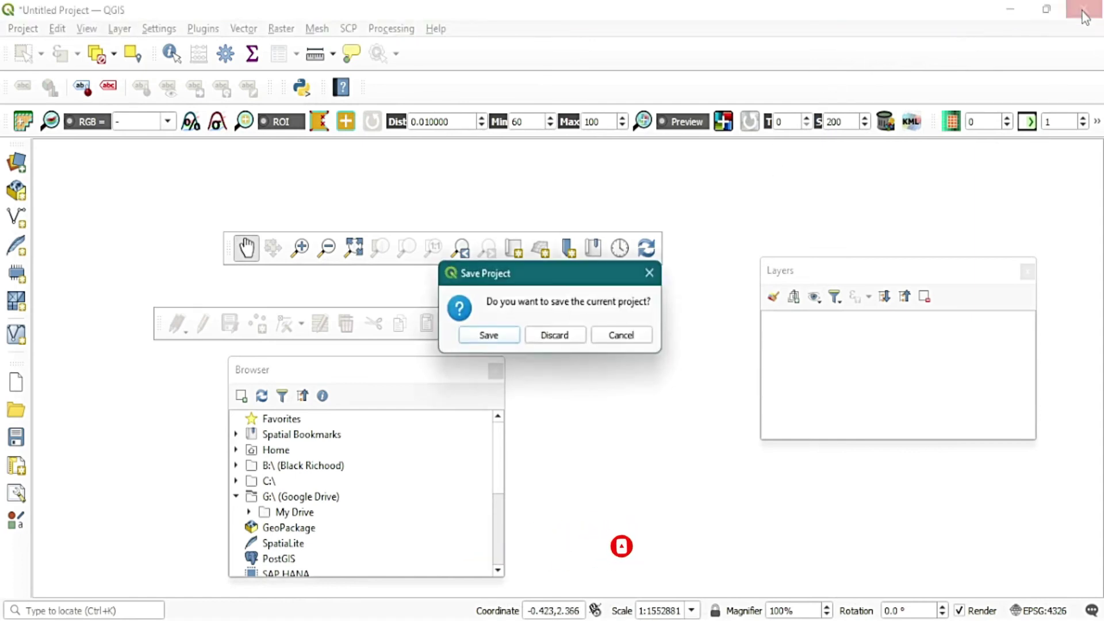
# Discard the untitled project at the Save Project prompt.
pyautogui.click(558, 339)
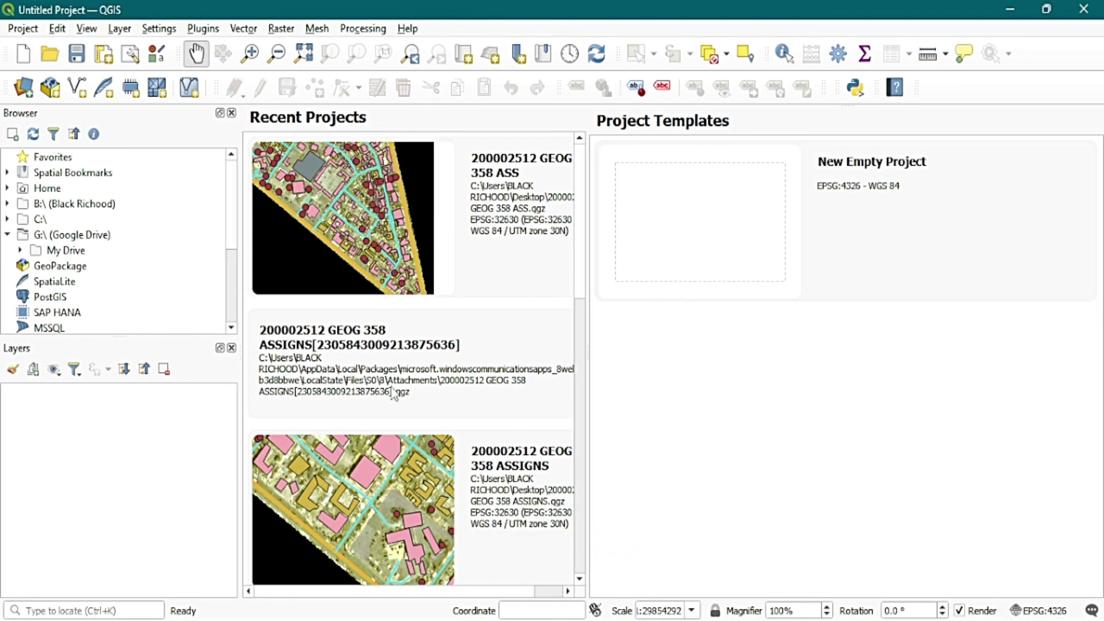
# Create a new empty project and drag the Browser/Layers splitter to rebalance their heights.
pyautogui.click(712, 242)
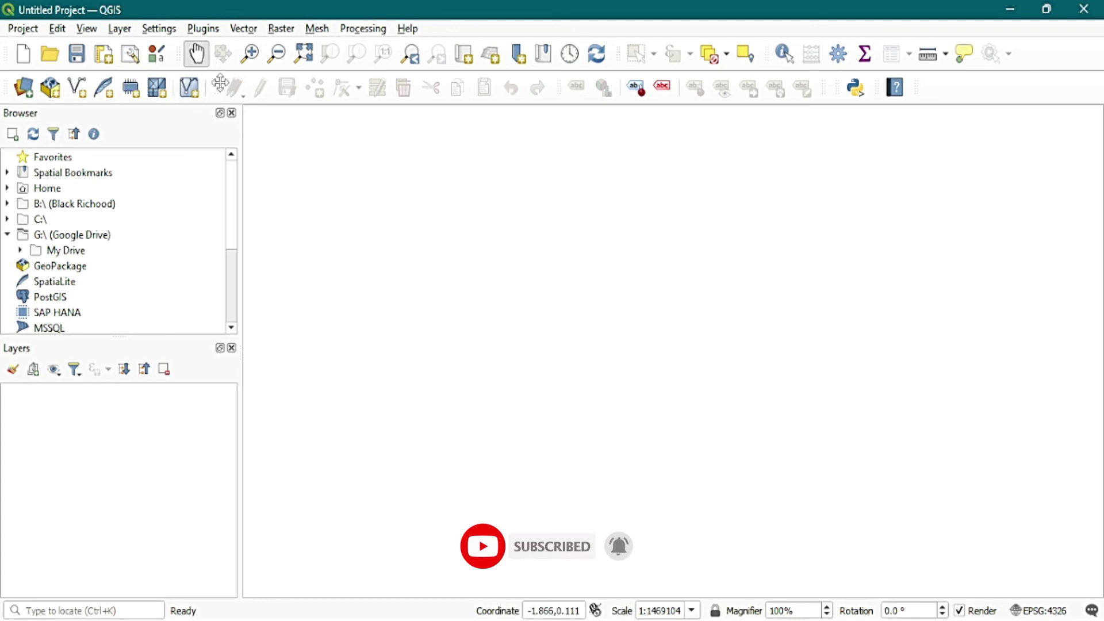
pyautogui.moveTo(175, 333); pyautogui.dragTo(167, 373)
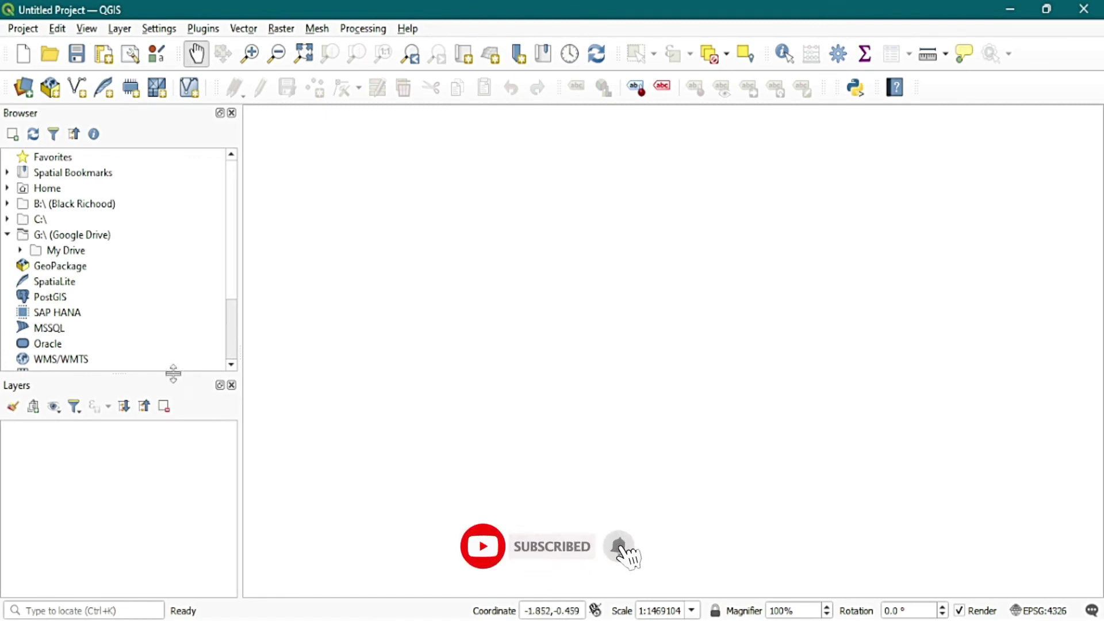
pyautogui.moveTo(173, 374); pyautogui.dragTo(185, 343)
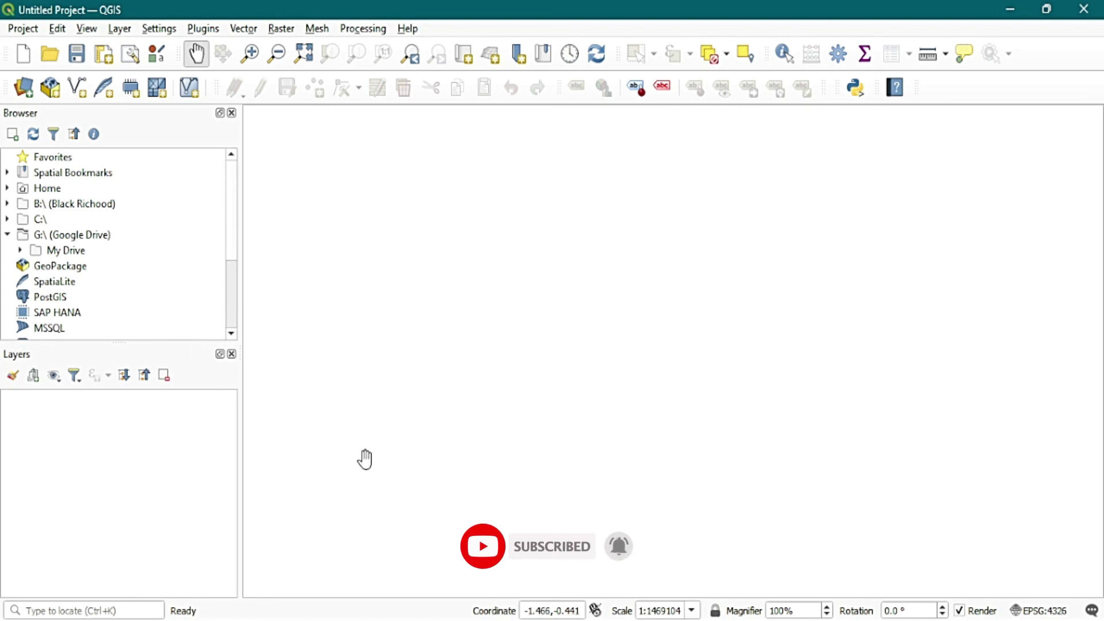